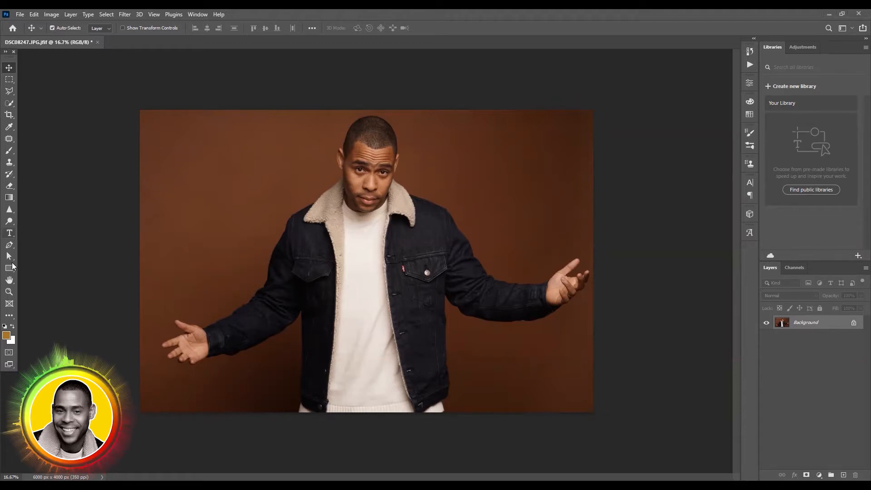
# Step: Add the subject's first name in white capitals across the chest and enlarge the text to about 391 pt
pyautogui.click(236, 213)
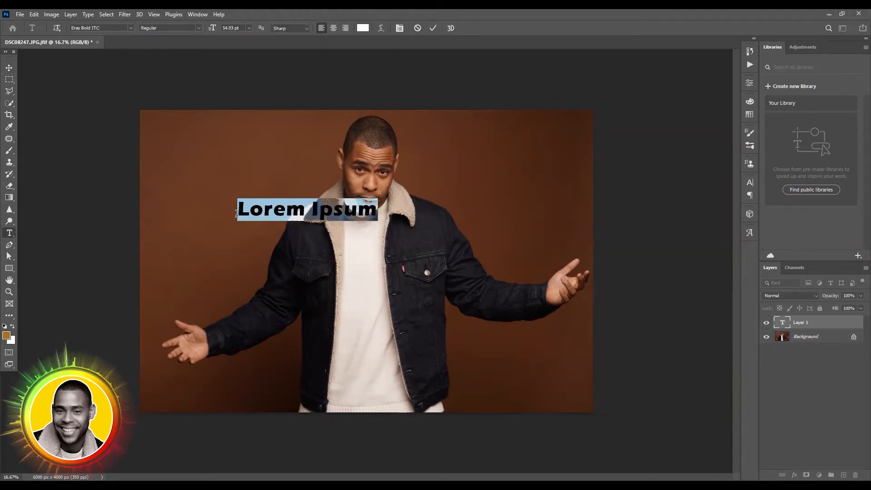
pyautogui.write('JEFF')
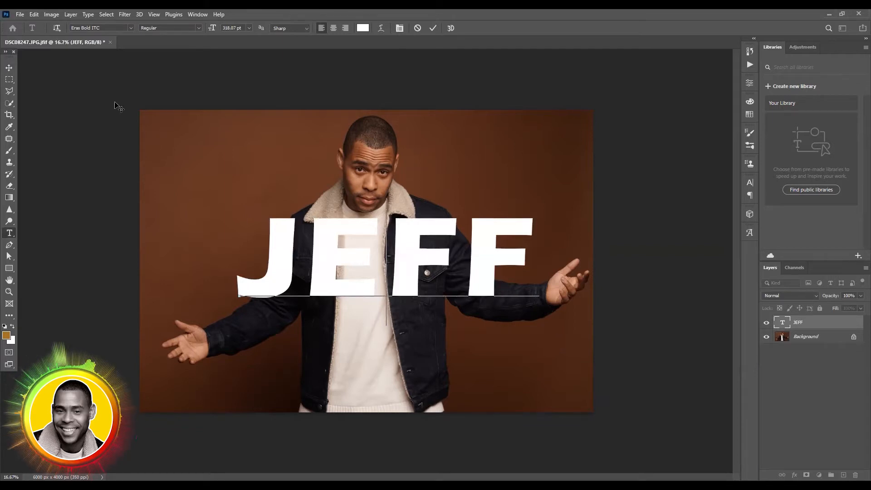
pyautogui.moveTo(421, 253); pyautogui.dragTo(398, 253)
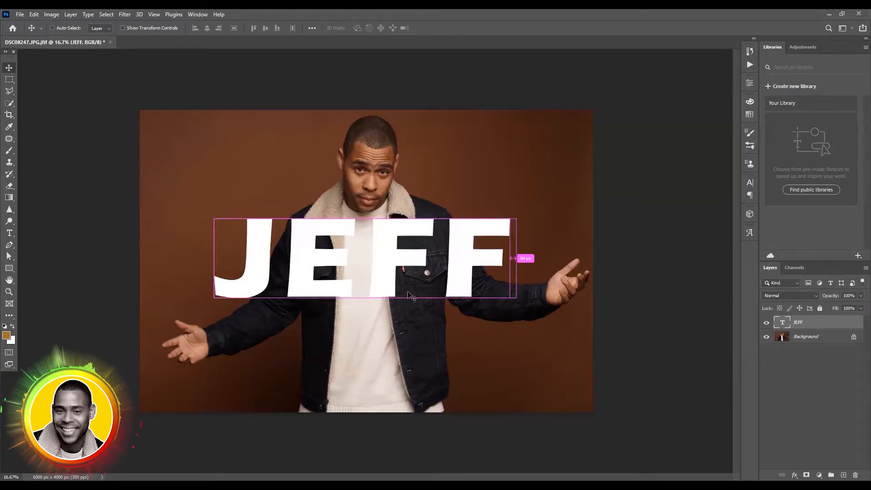
pyautogui.hotkey('ctrl', 'z')
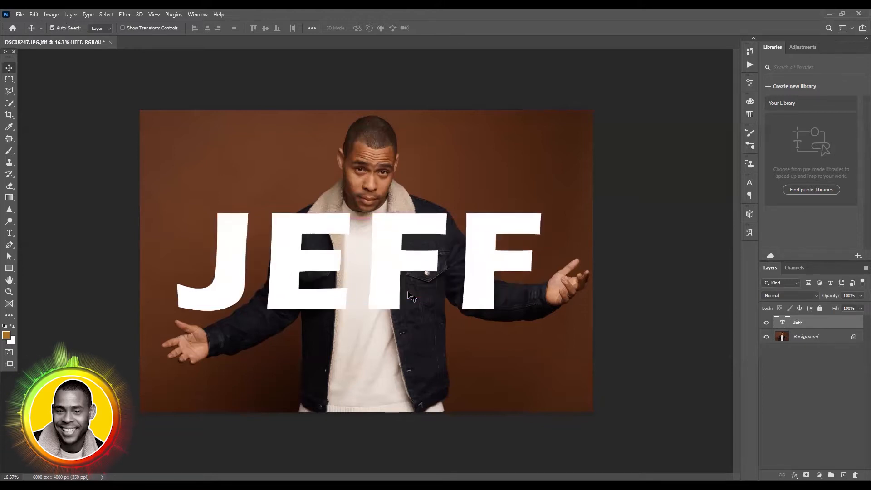
# Step: Set the colour of the name text to black, hex 000000
pyautogui.doubleClick(783, 323)
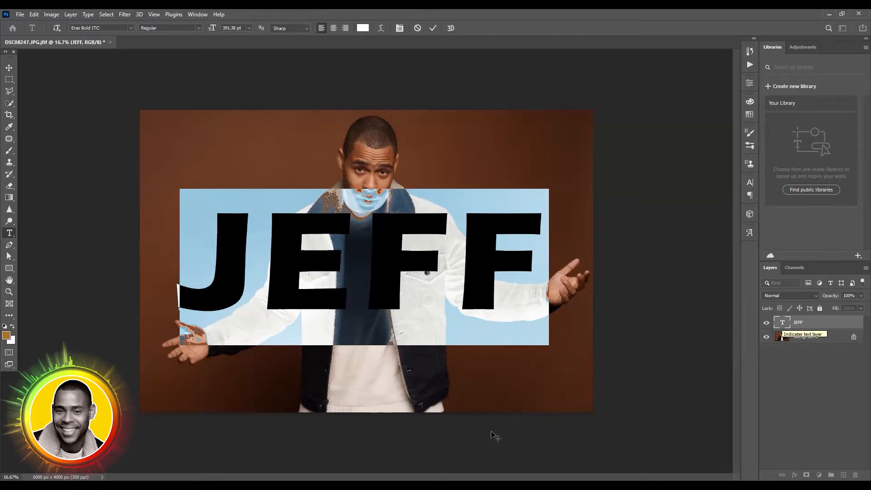
pyautogui.click(362, 28)
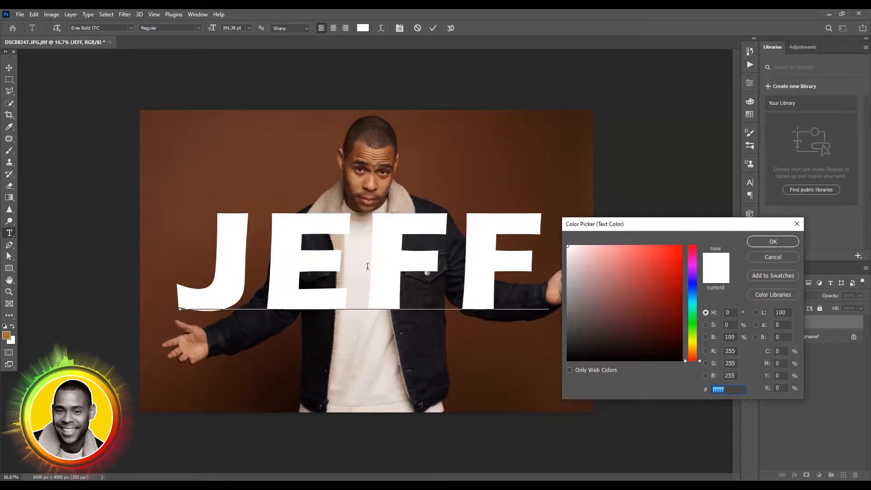
pyautogui.write('000000')
pyautogui.press('Return')
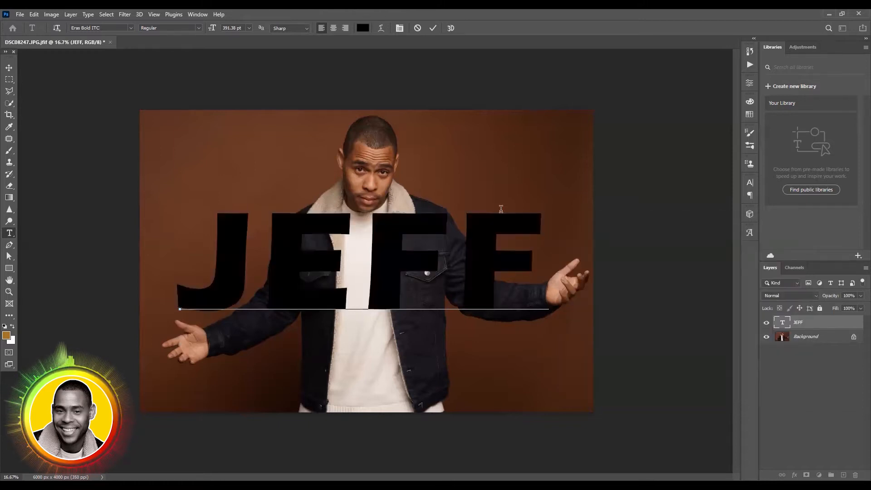
# Step: Load the name text's letter shapes as a selection and invert it to cover everything outside the letters
pyautogui.keyDown('ctrl'); pyautogui.click(782, 323); pyautogui.keyUp('ctrl')
pyautogui.keyDown('ctrl'); pyautogui.click(782, 322); pyautogui.keyUp('ctrl')
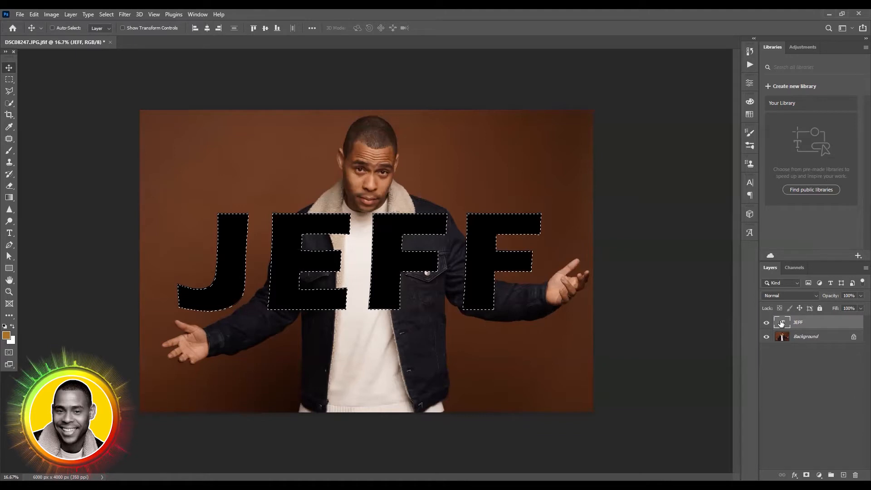
pyautogui.press('ctrl')
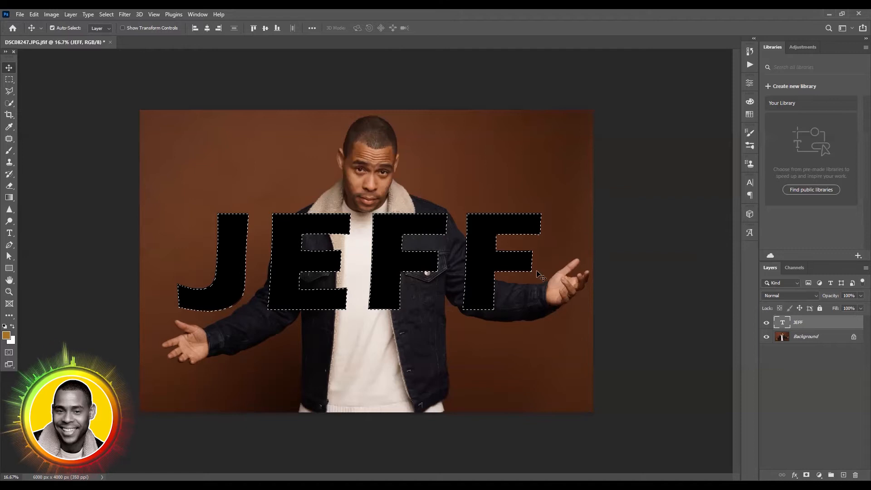
pyautogui.hotkey('ctrl', 'shift', 'i')
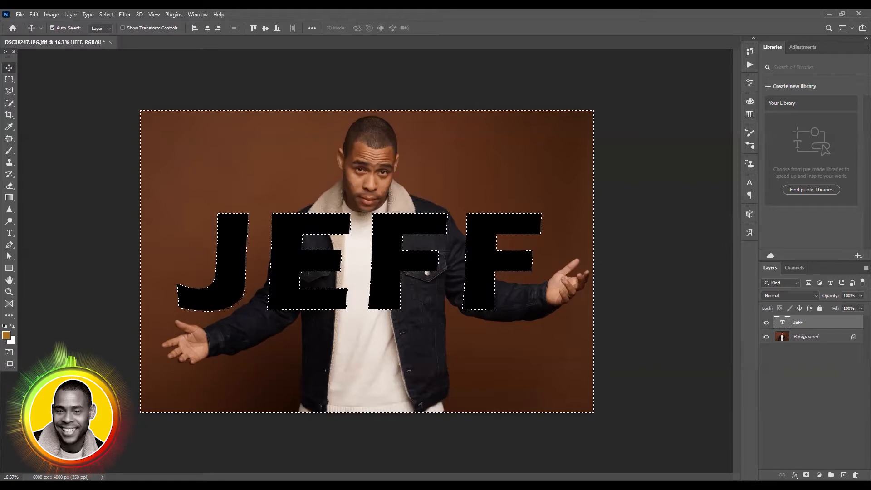
# Step: Add a white Solid Color fill layer from the inverted selection and lower its opacity to 21%
pyautogui.click(819, 475)
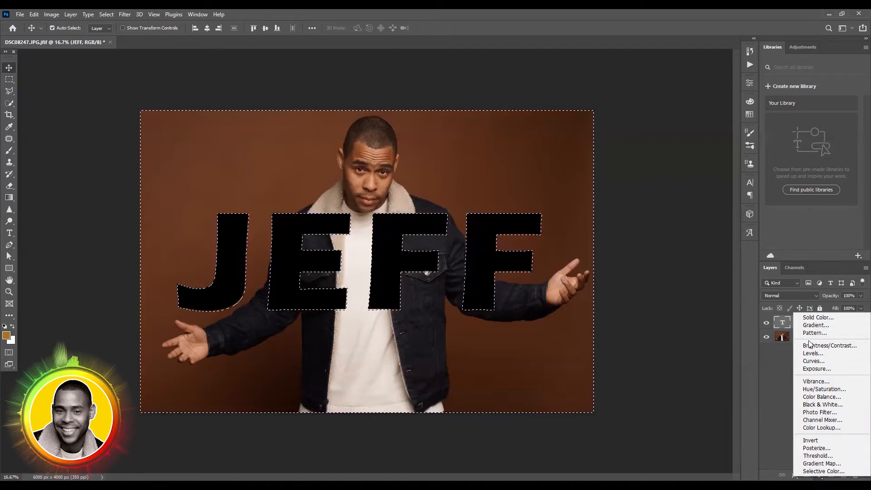
pyautogui.click(819, 318)
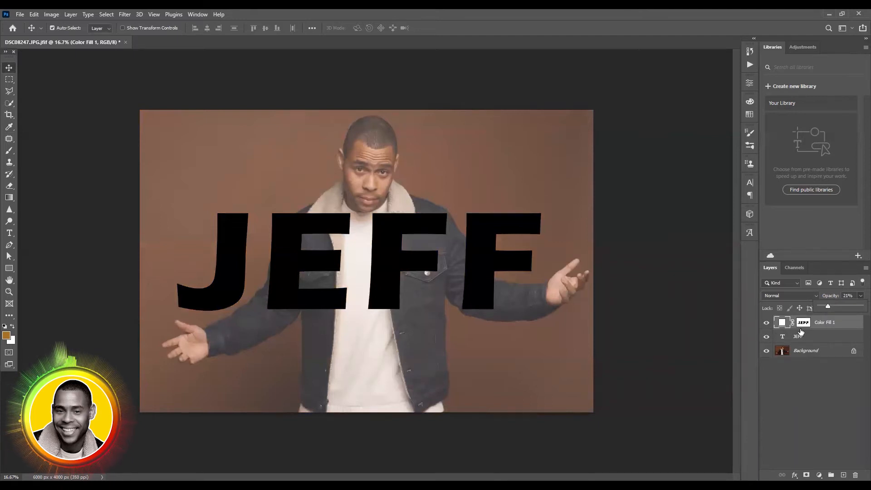
pyautogui.click(780, 325)
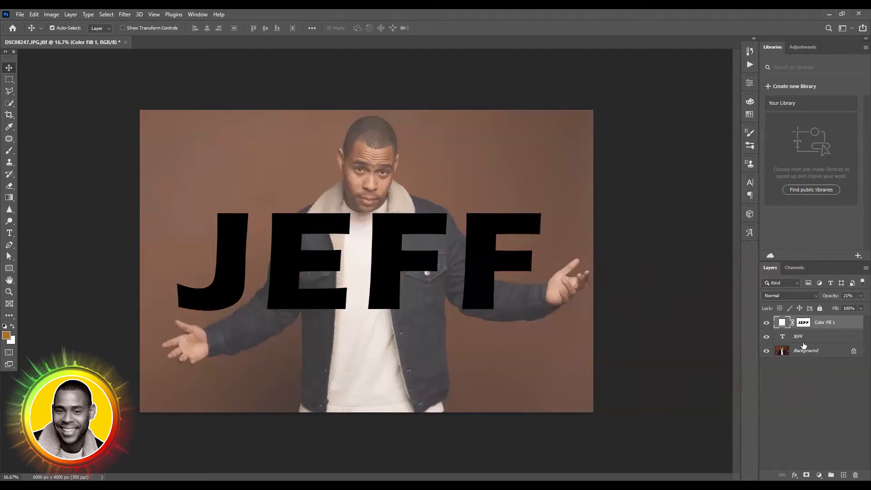
# Step: Set the name text layer's blend mode to Screen so the photo shows through the letters
pyautogui.click(805, 338)
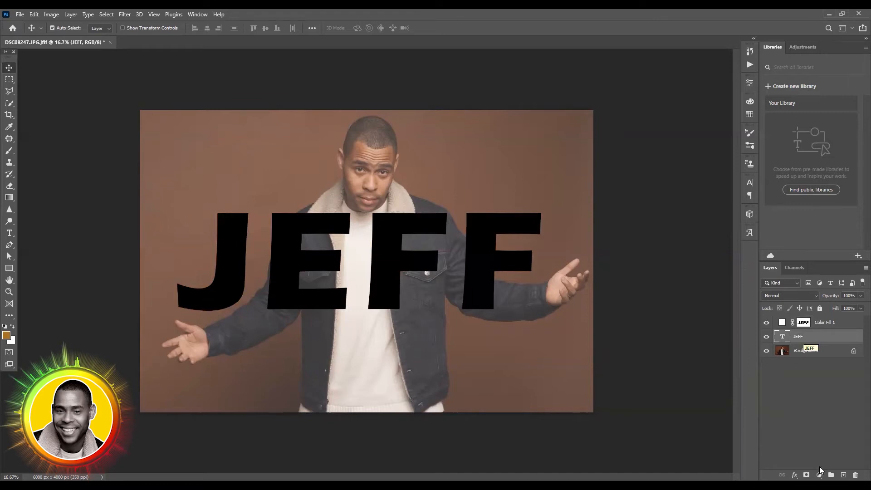
pyautogui.click(820, 474)
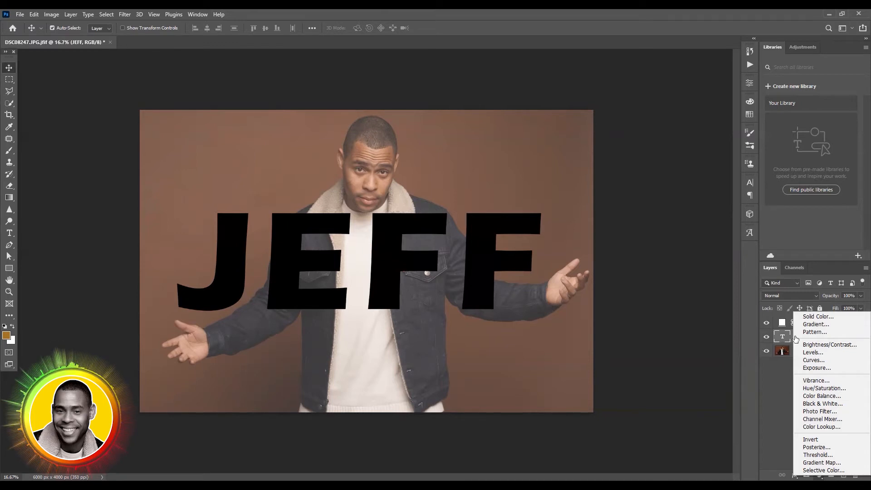
pyautogui.click(796, 338)
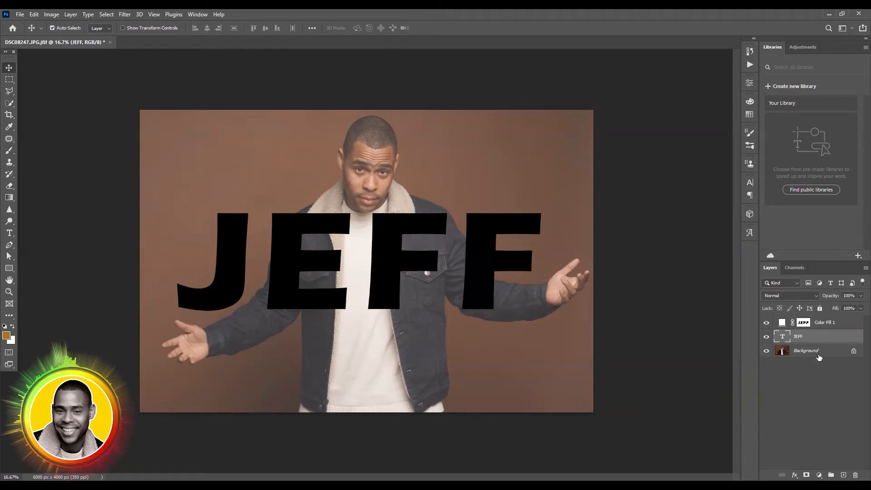
pyautogui.click(814, 296)
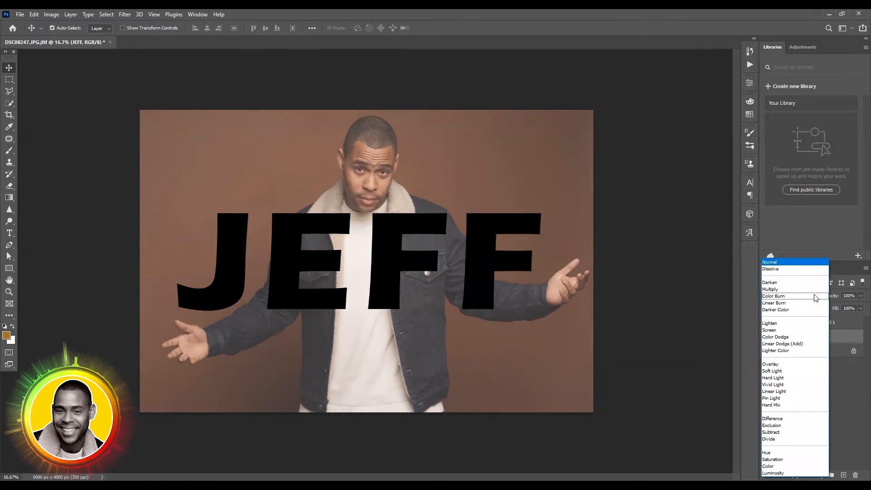
pyautogui.click(778, 365)
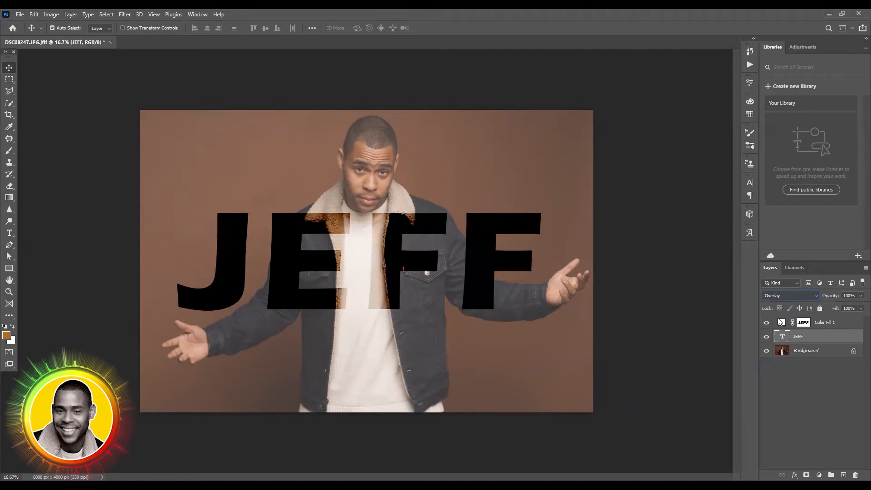
pyautogui.click(789, 296)
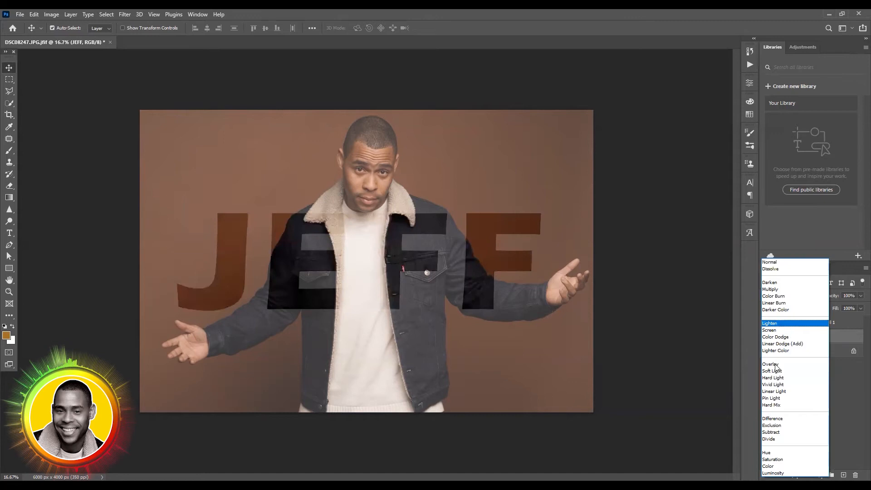
pyautogui.click(772, 330)
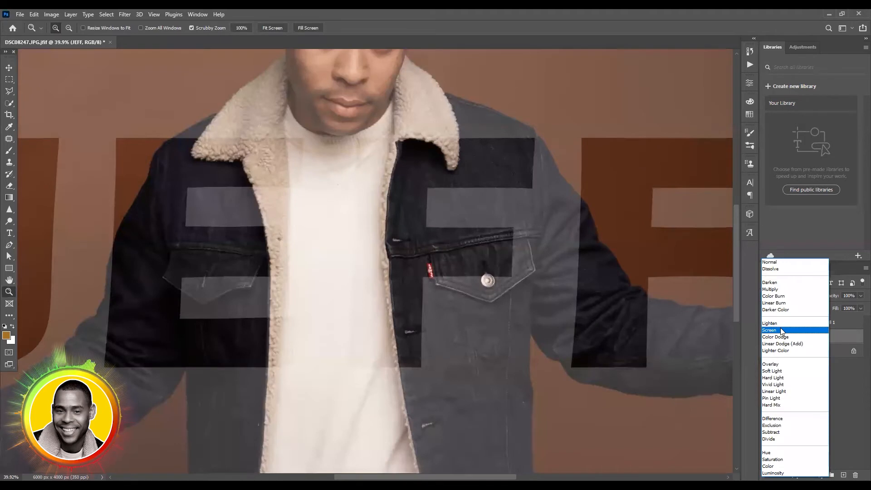
pyautogui.click(782, 331)
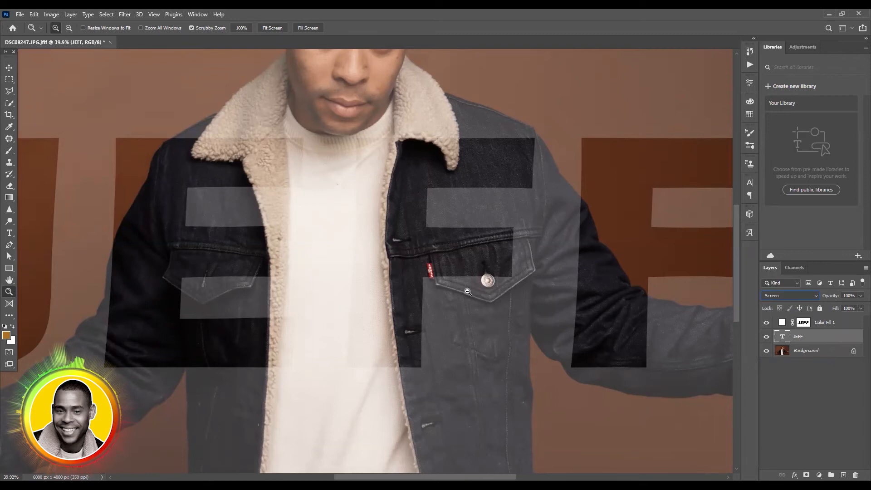
pyautogui.moveTo(510, 310); pyautogui.dragTo(1, 41)
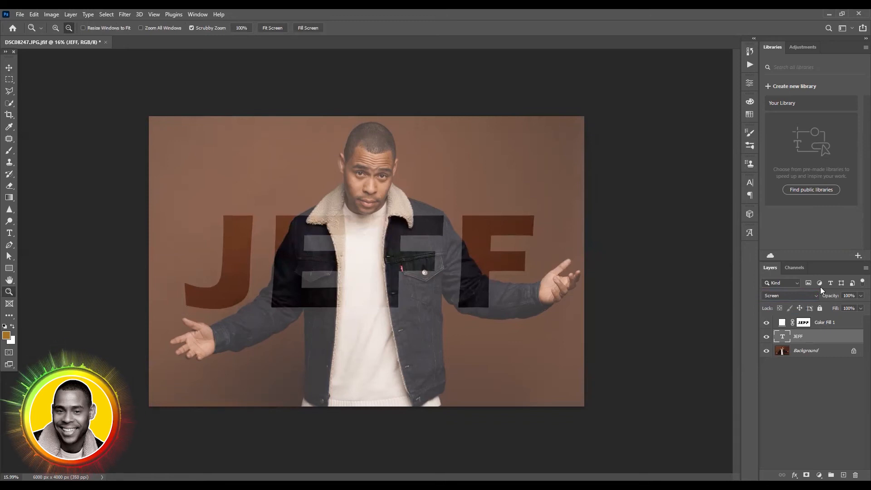
# Step: Recolour the solid fill layer around the letters to blue and set its opacity to 24%
pyautogui.hotkey('alt', ']')
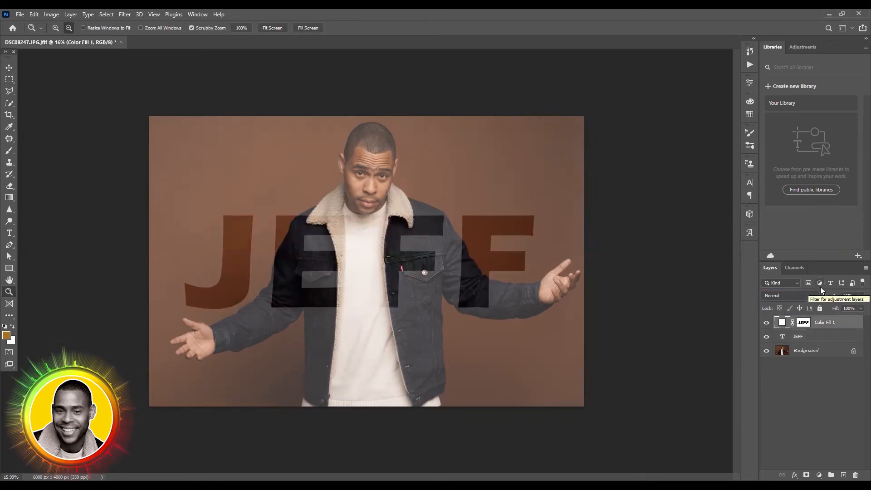
pyautogui.doubleClick(782, 323)
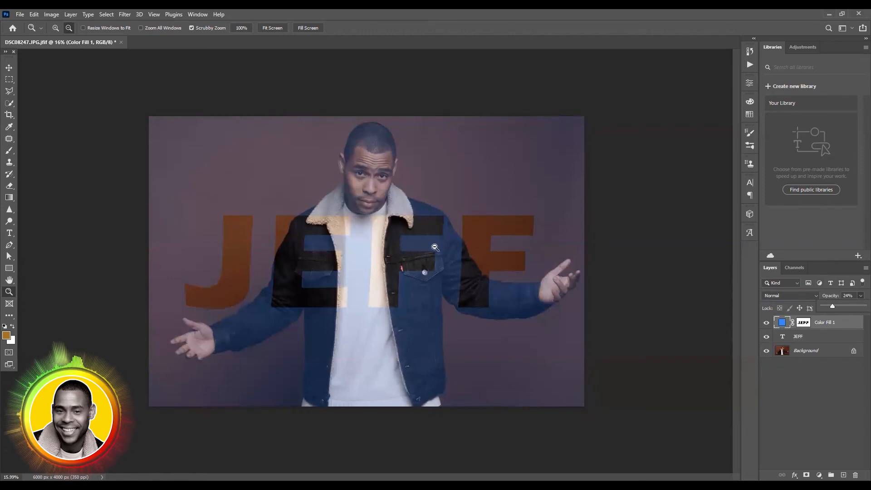
pyautogui.click(415, 259)
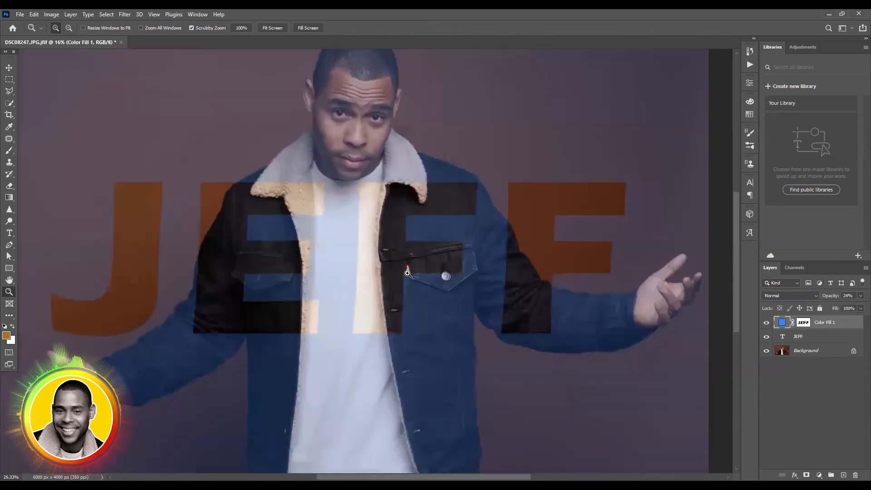
pyautogui.keyDown('alt'); pyautogui.click(408, 274); pyautogui.keyUp('alt')
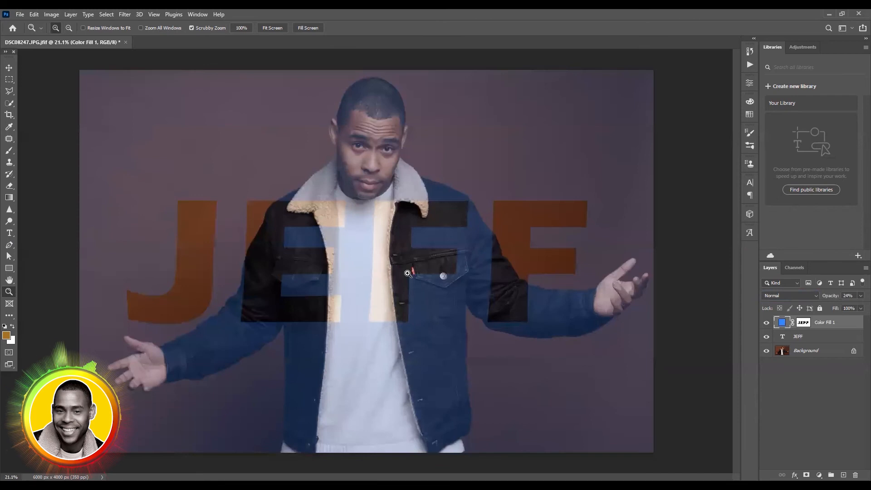
# Step: Change the solid fill layer's colour back to white
pyautogui.doubleClick(782, 322)
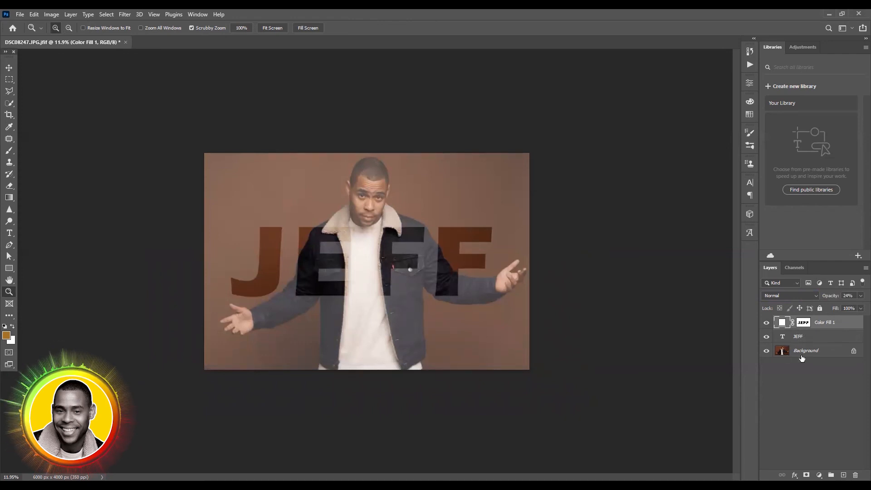
pyautogui.click(786, 342)
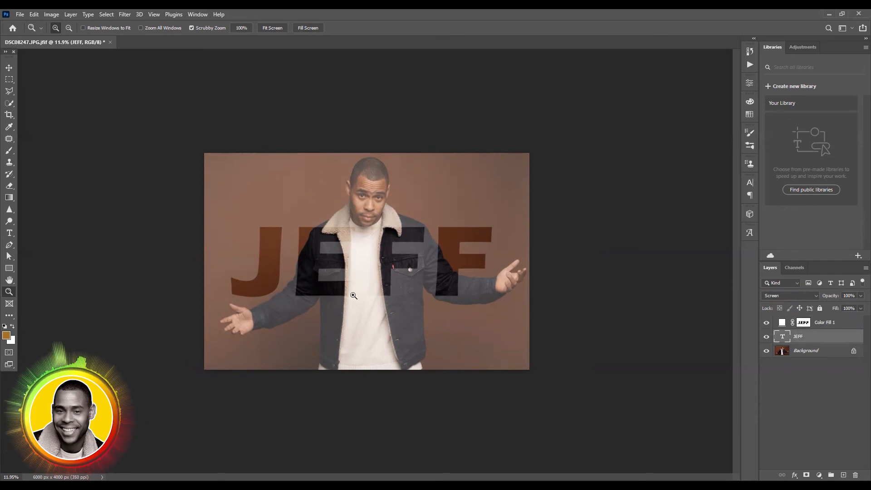
pyautogui.click(105, 14)
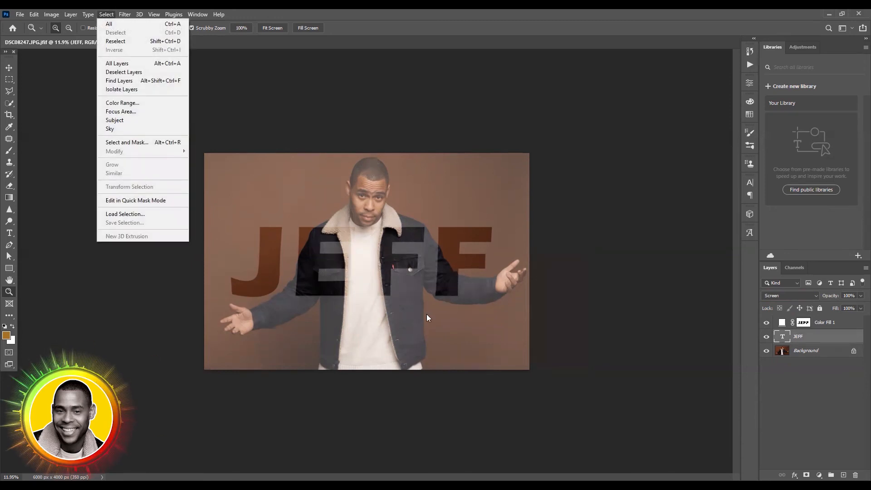
pyautogui.click(416, 306)
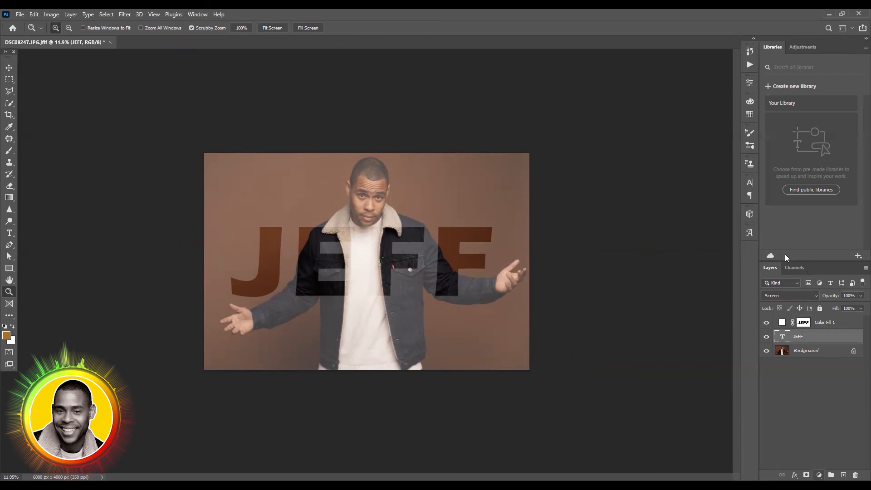
pyautogui.hotkey('alt', ']')
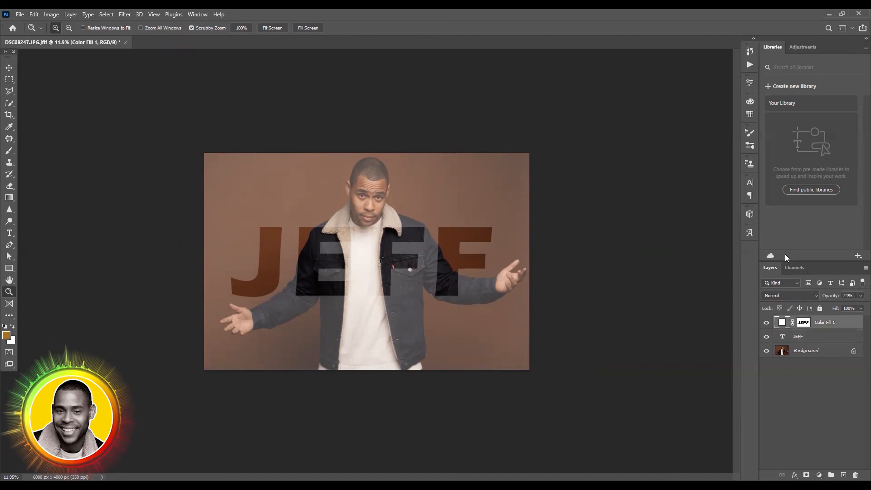